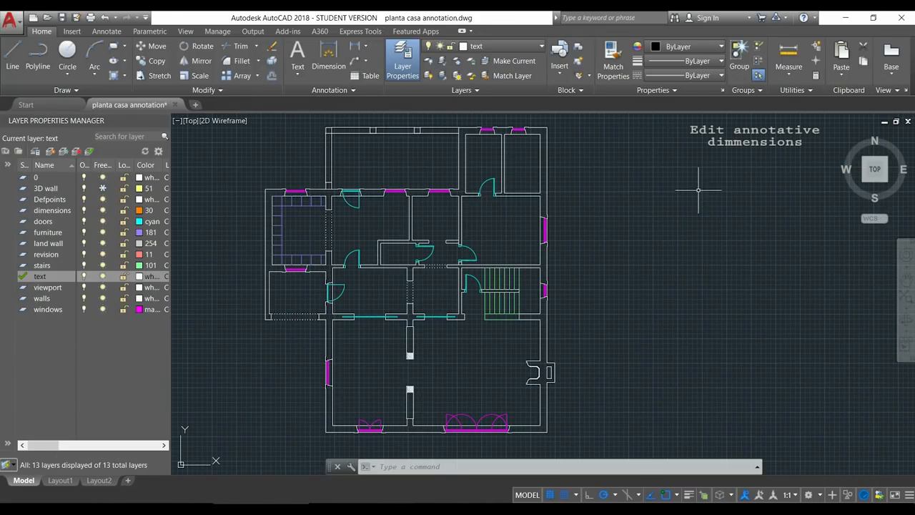
# - Review the text and arrowhead settings of the Annotative dimension style and accept them
pyautogui.click(104, 35)
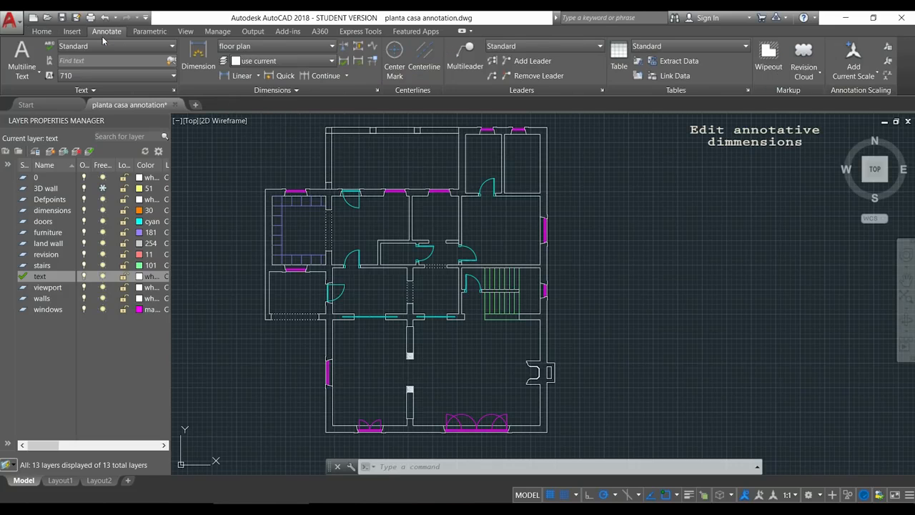
pyautogui.click(378, 93)
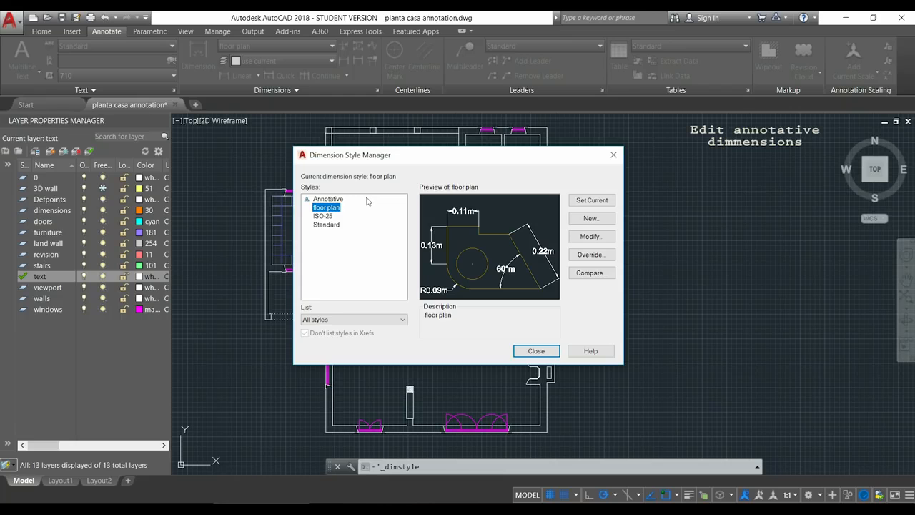
pyautogui.click(340, 203)
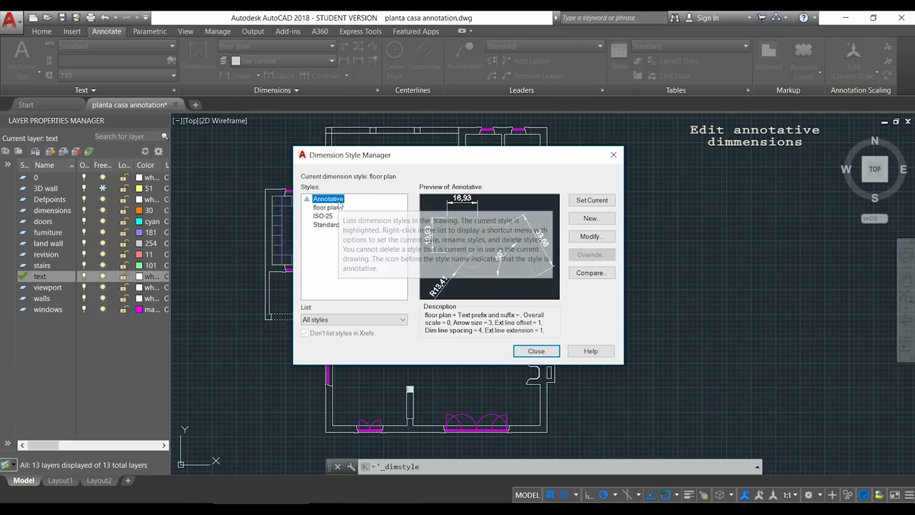
pyautogui.click(591, 236)
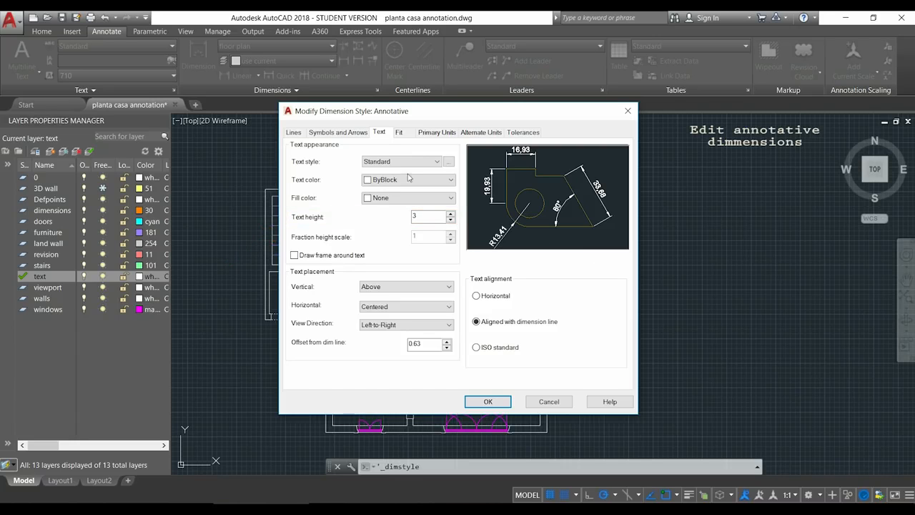
pyautogui.click(350, 133)
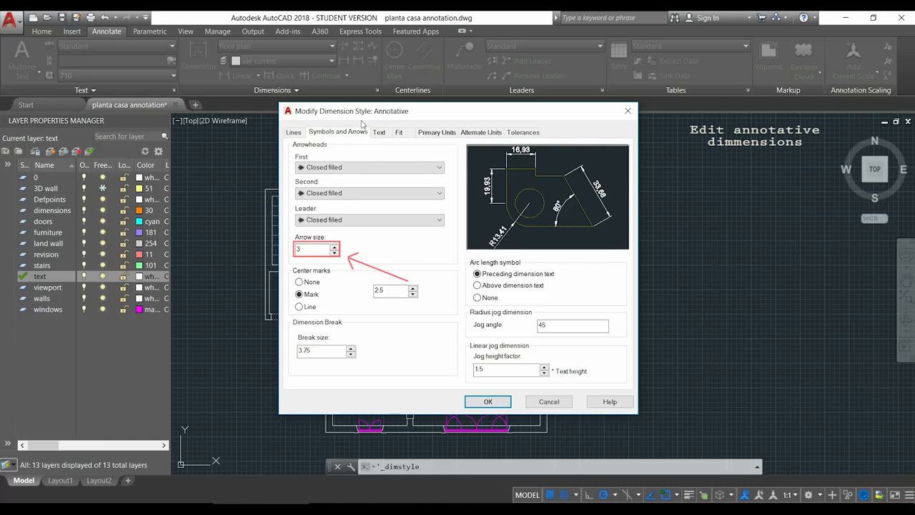
pyautogui.click(489, 402)
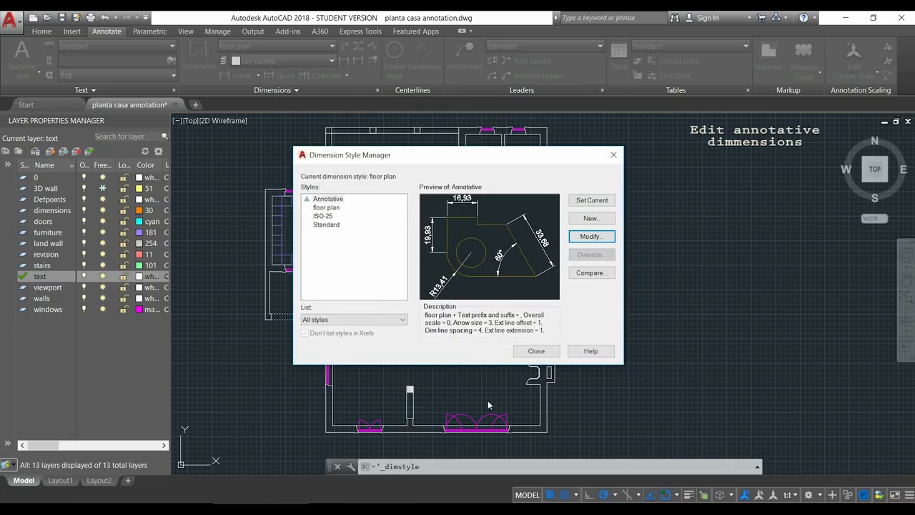
pyautogui.click(541, 351)
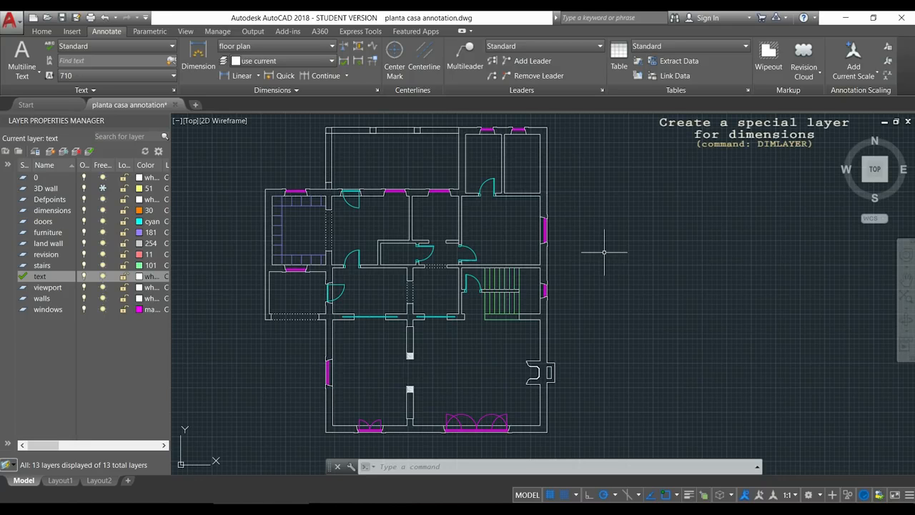
# - Set DIMLAYER to the dimensions layer and the current annotation scale to 1:100
pyautogui.write('DIM')
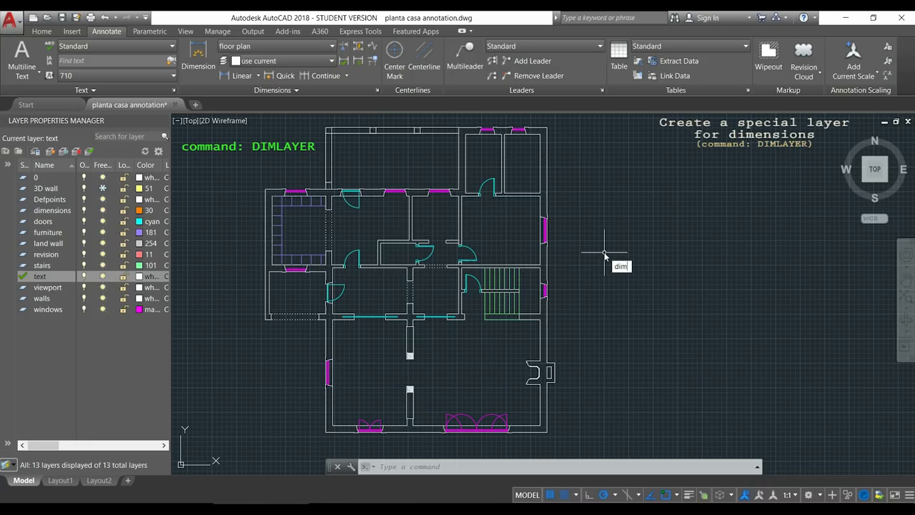
pyautogui.write('LAYER')
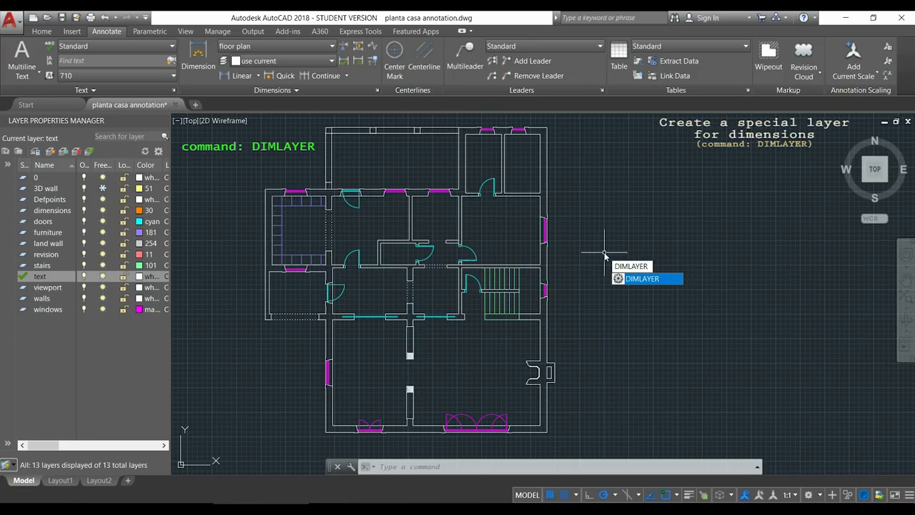
pyautogui.press('Return')
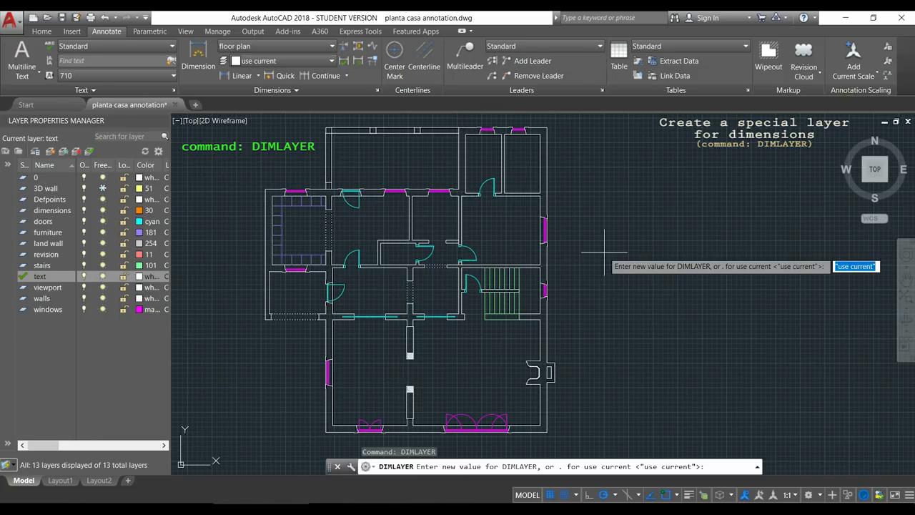
pyautogui.write('dimensions')
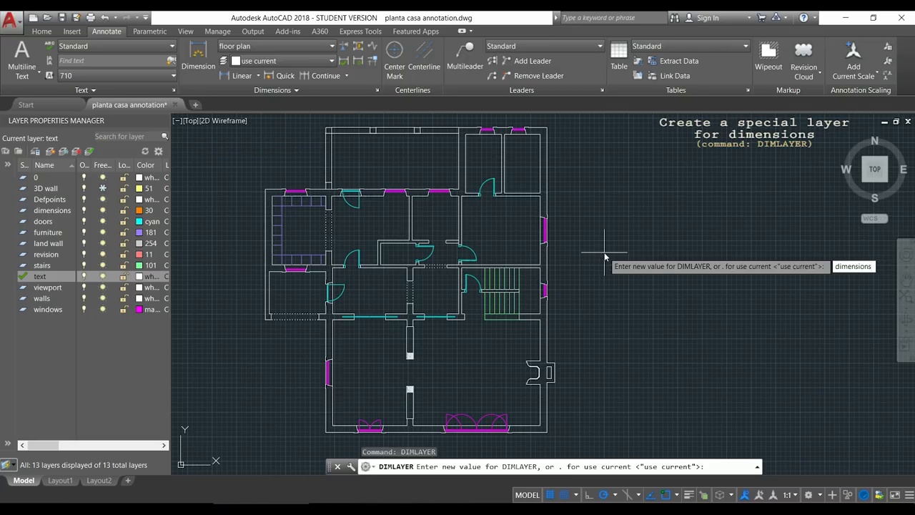
pyautogui.press('Return')
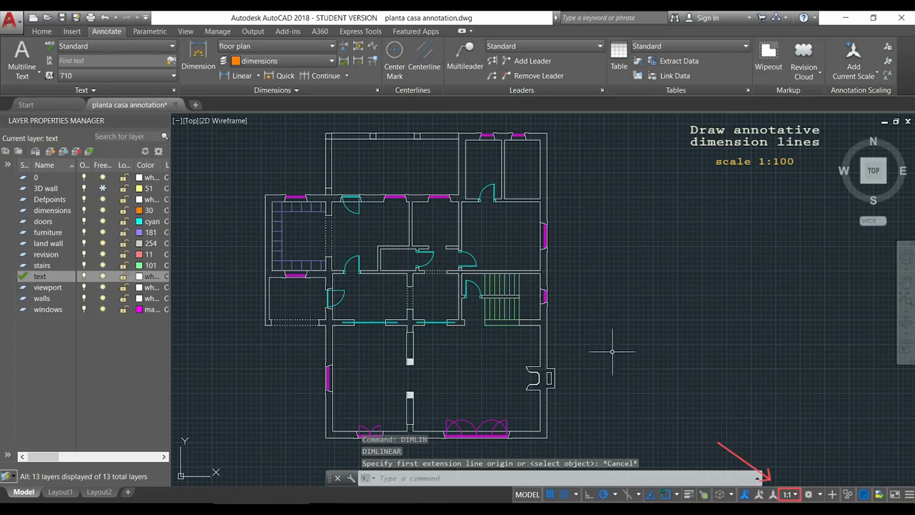
pyautogui.click(794, 495)
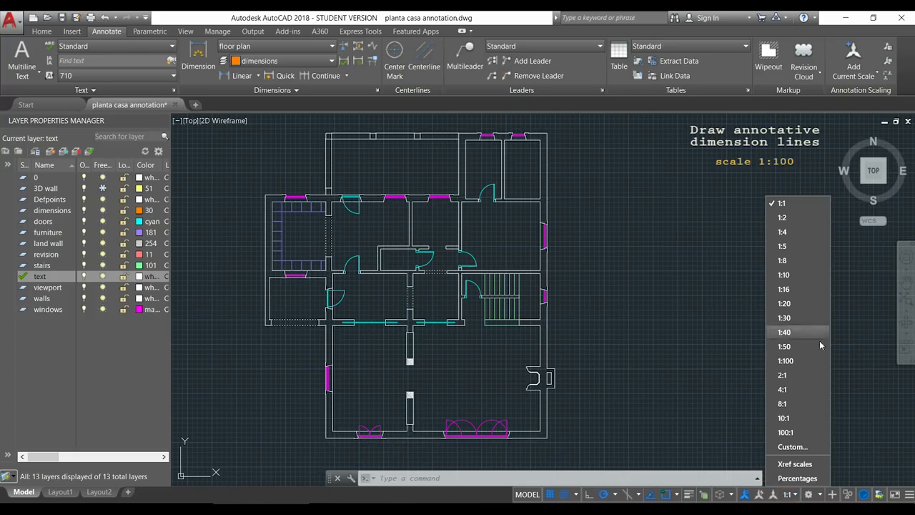
pyautogui.click(811, 363)
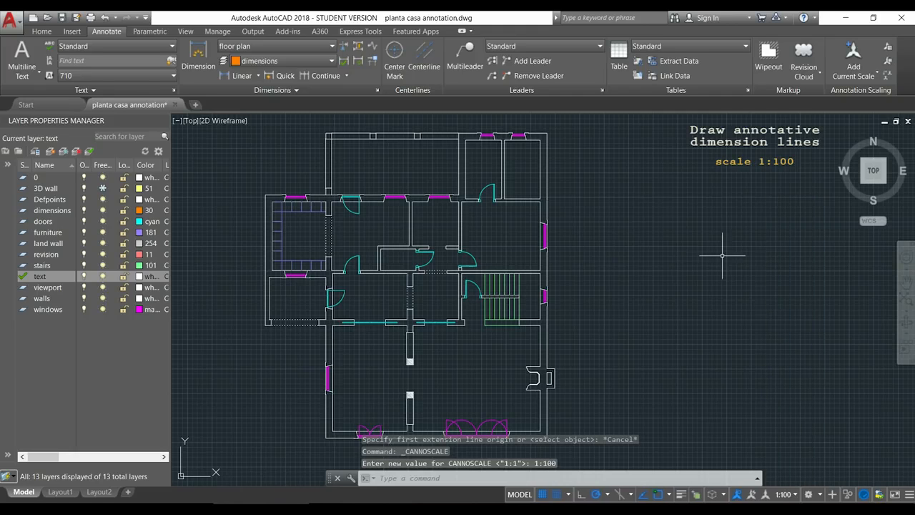
# - Try to add a linear dimension along the outer top wall of the plan's projecting left room, using the floor plan style
pyautogui.write('DIMLIN')
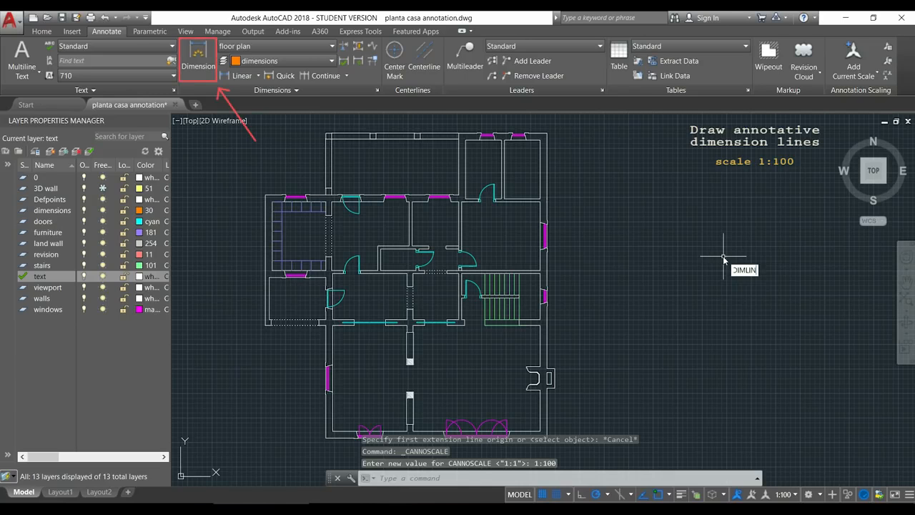
pyautogui.press('Return')
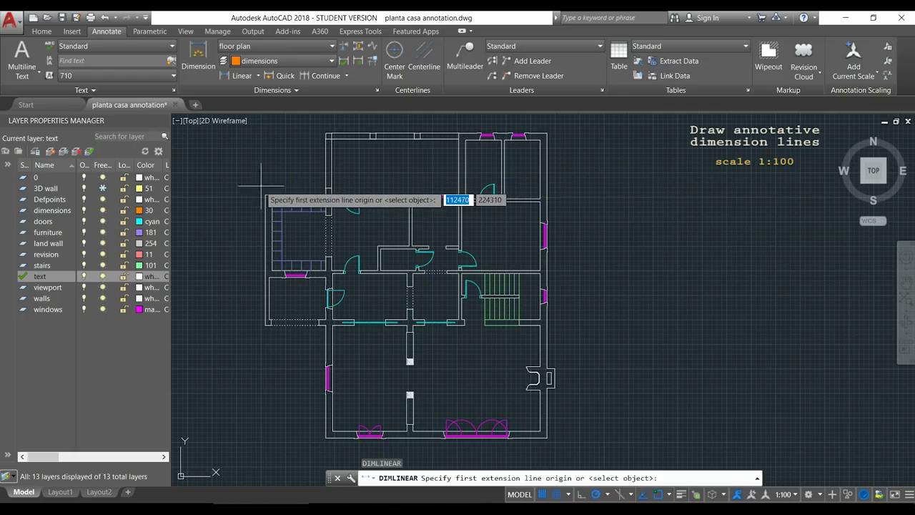
pyautogui.scroll(5, 262, 185)
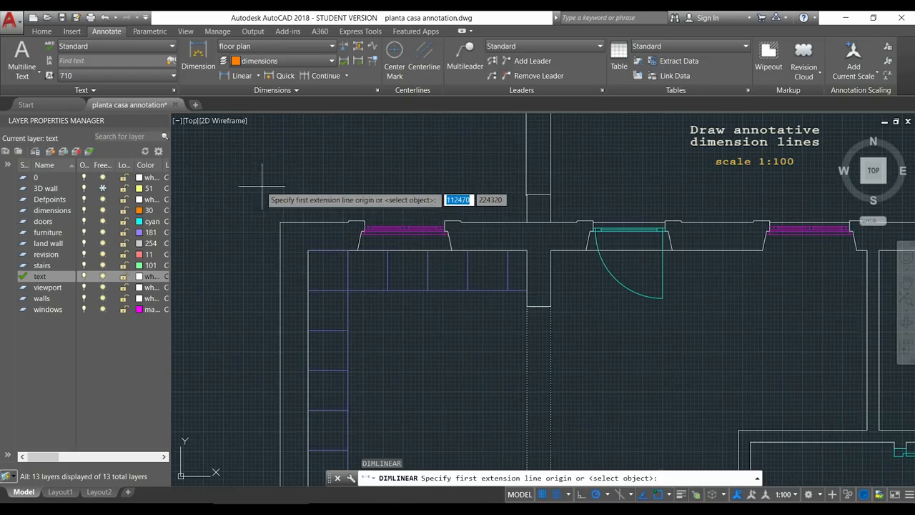
pyautogui.click(281, 222)
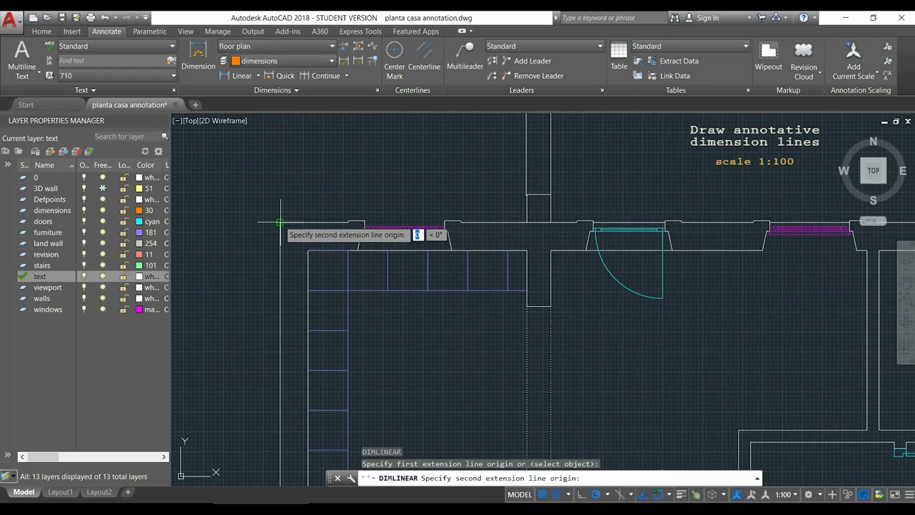
pyautogui.click(527, 222)
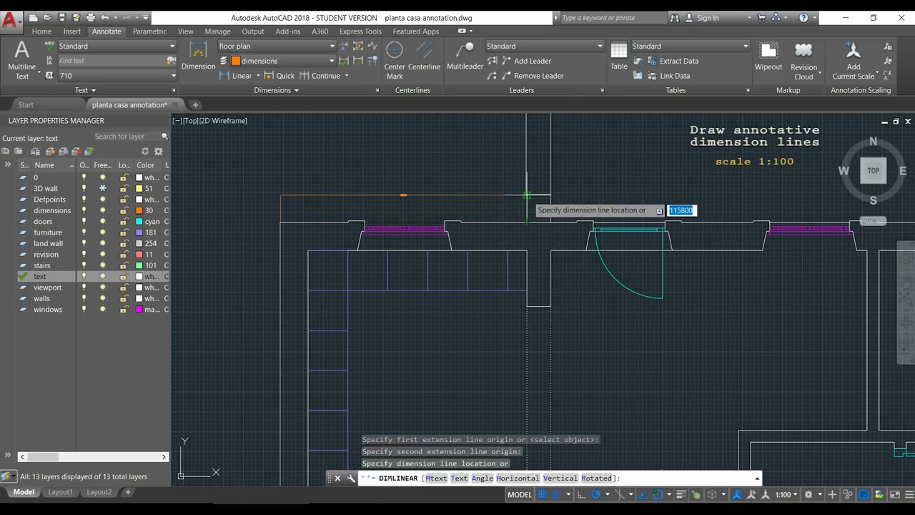
pyautogui.click(527, 194)
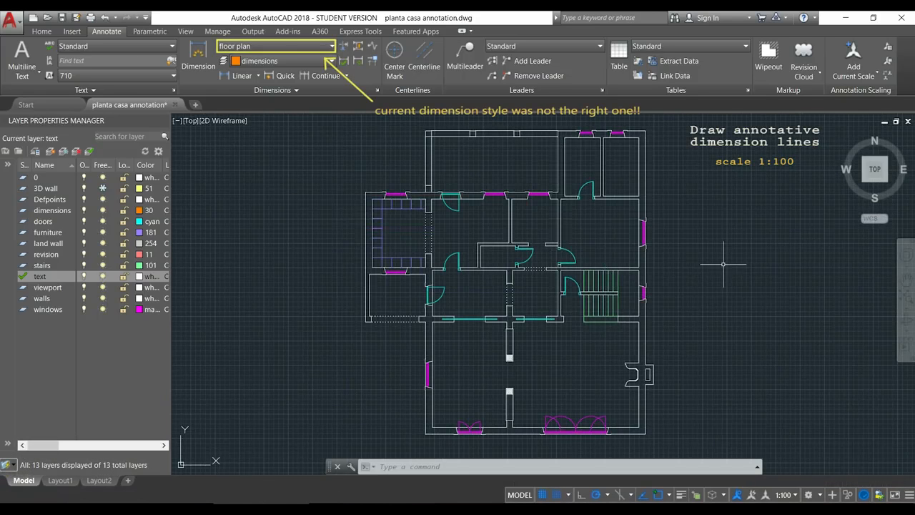
# - Start a linear dimension and make Annotative the current dimension style
pyautogui.write('dimlin')
pyautogui.press('Return')
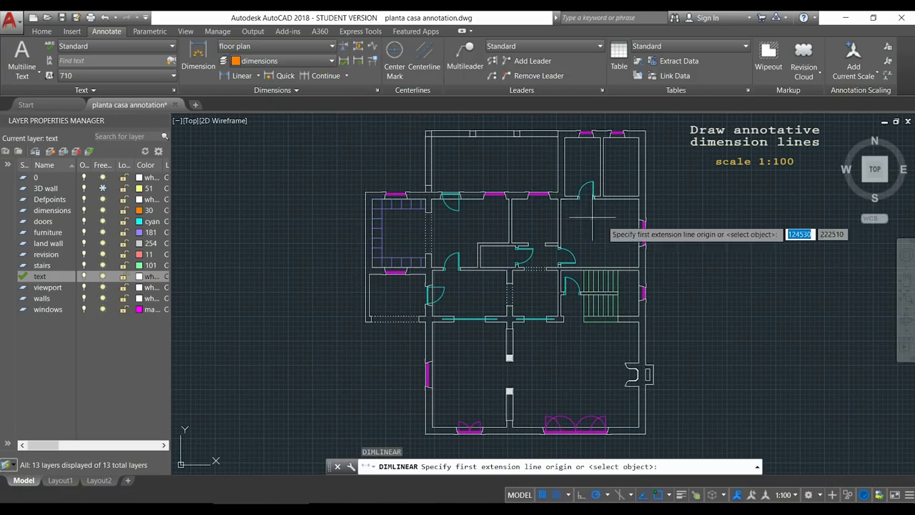
pyautogui.click(330, 46)
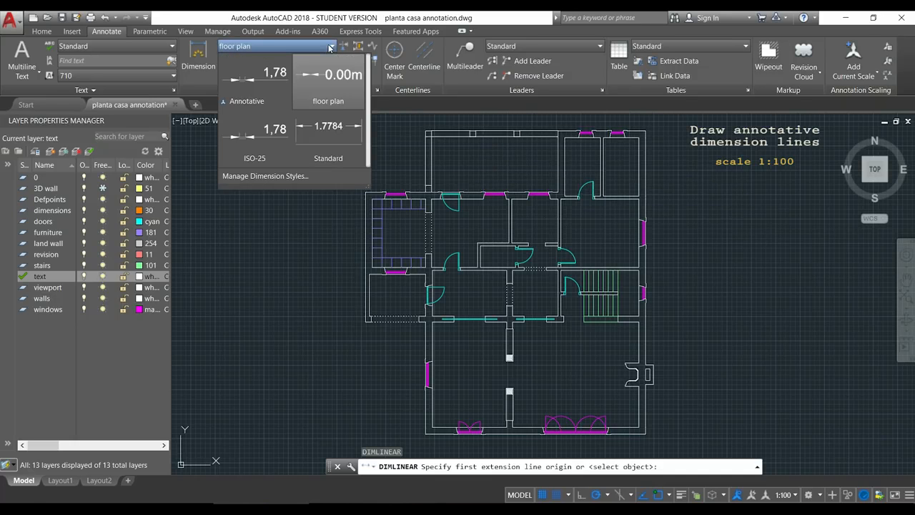
pyautogui.click(271, 83)
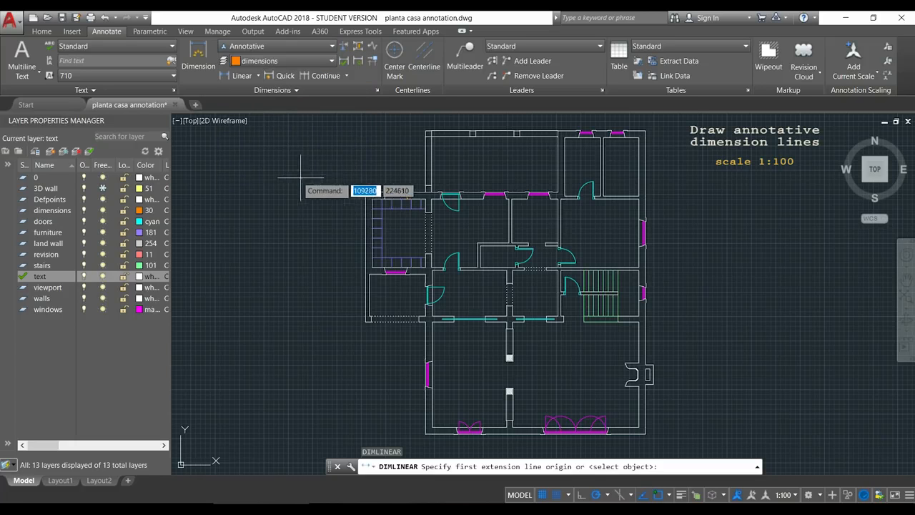
# - Dimension the outer top wall of the projecting left room from its outer corner to the adjoining wall, placing the dimension line above it
pyautogui.scroll(4, 372, 190)
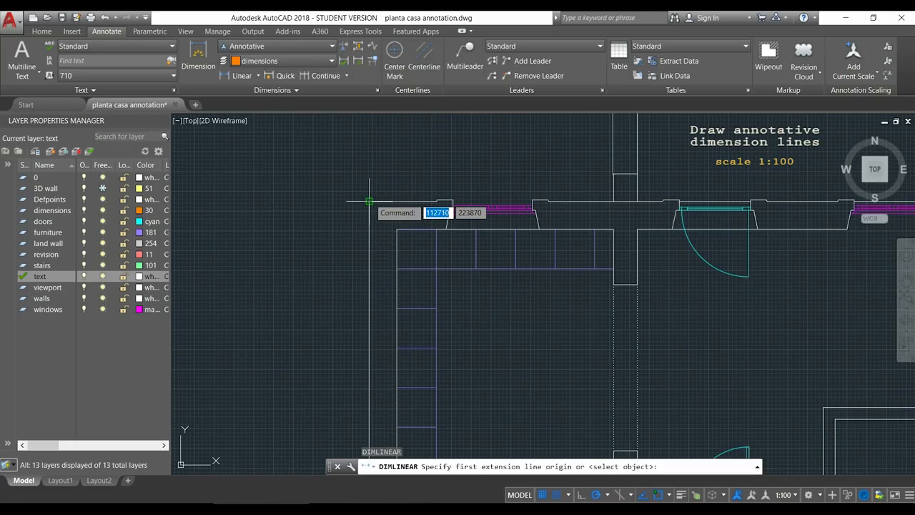
pyautogui.click(369, 201)
pyautogui.click(614, 202)
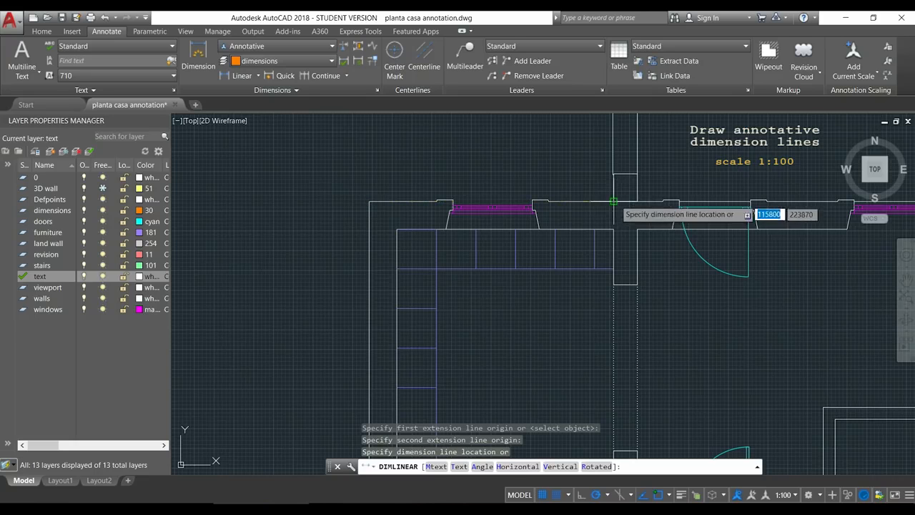
pyautogui.click(614, 174)
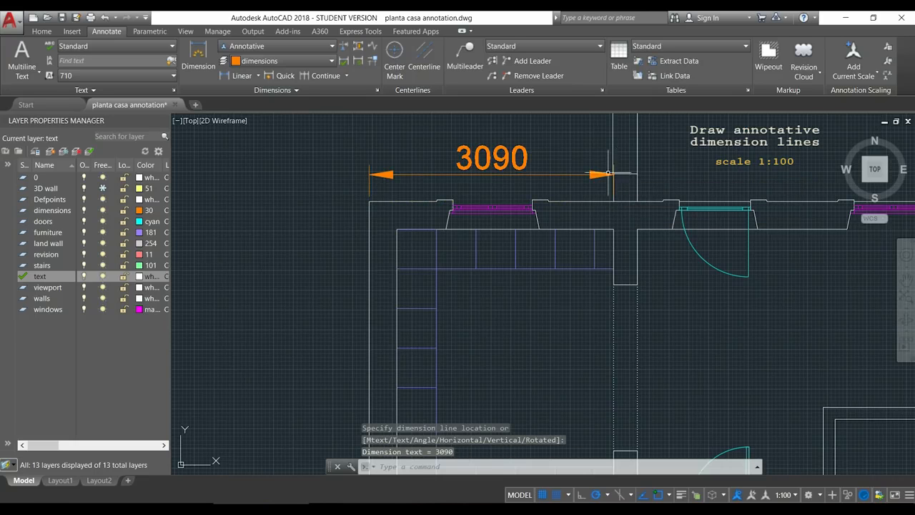
# - Add a linear dimension above the outer top wall of the two narrow upper-right rooms, spanning both windows to the outer corner
pyautogui.scroll(-5, 304, 198)
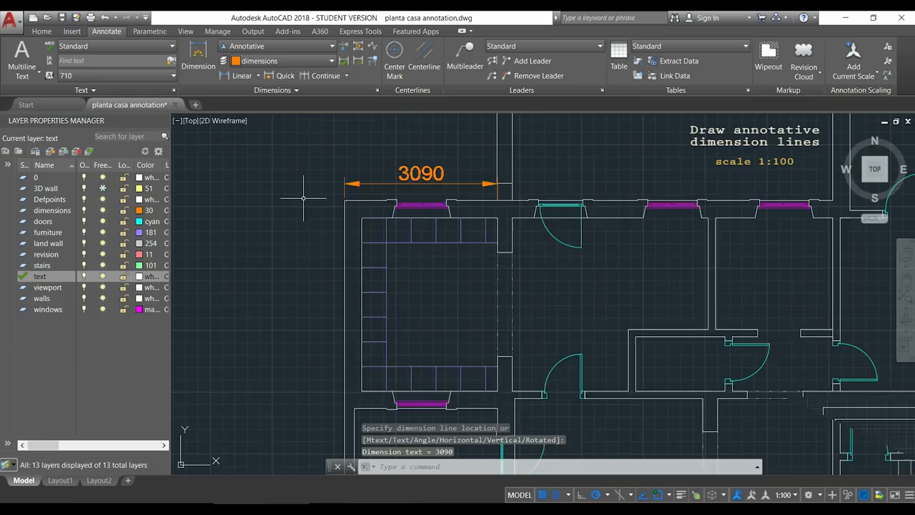
pyautogui.moveTo(303, 193); pyautogui.dragTo(279, 178, button='middle')
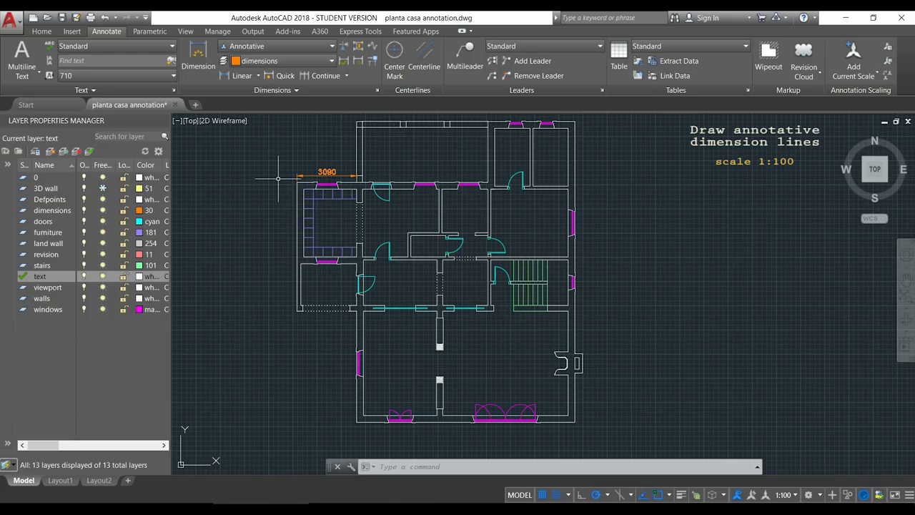
pyautogui.moveTo(278, 178); pyautogui.dragTo(278, 194, button='middle')
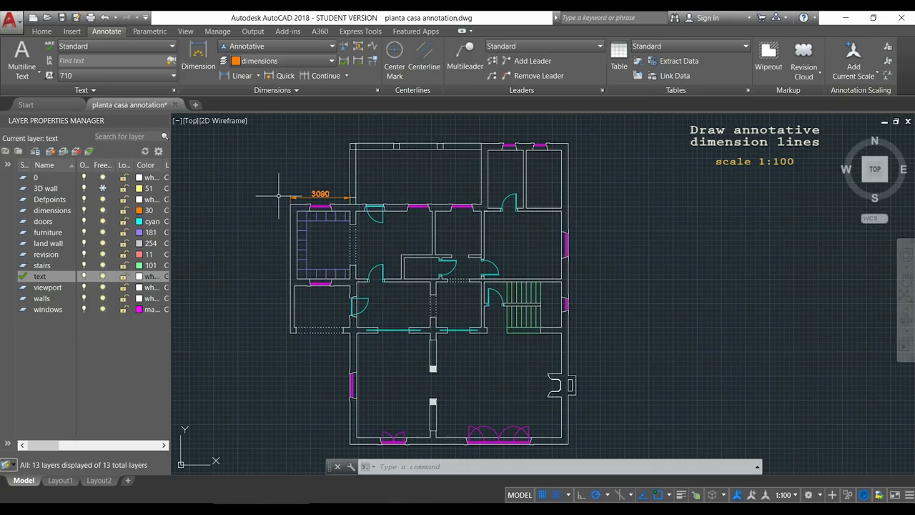
pyautogui.press('Return')
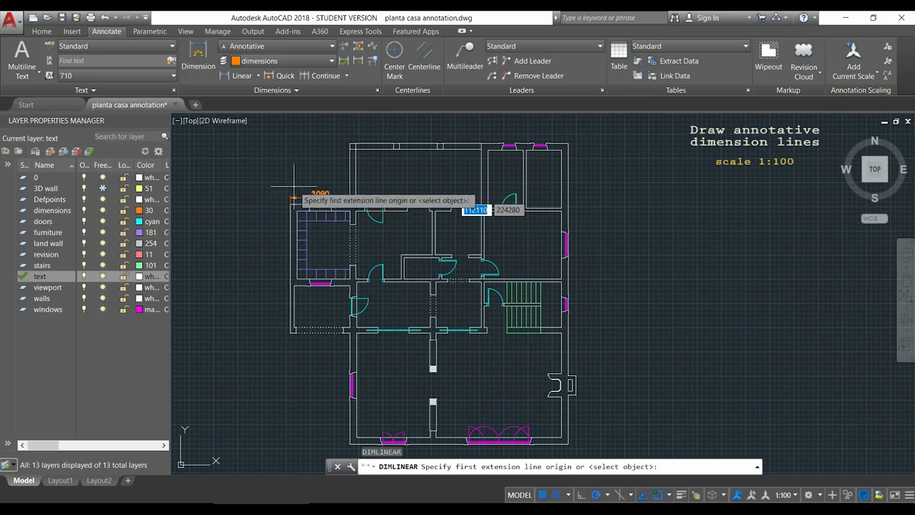
pyautogui.scroll(5, 511, 129)
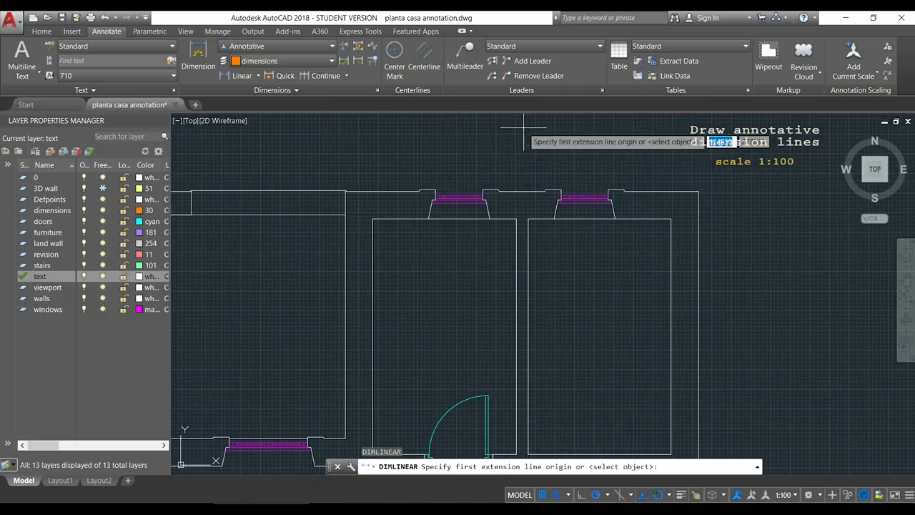
pyautogui.click(346, 192)
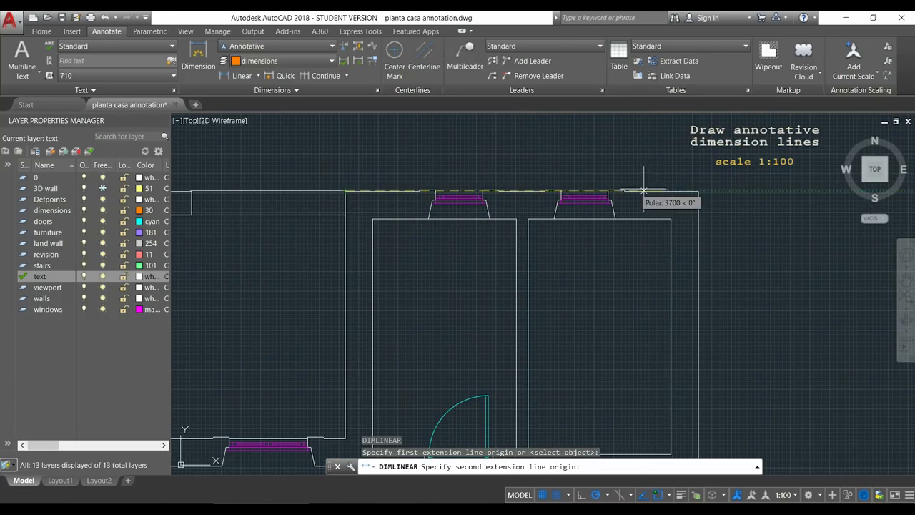
pyautogui.click(698, 191)
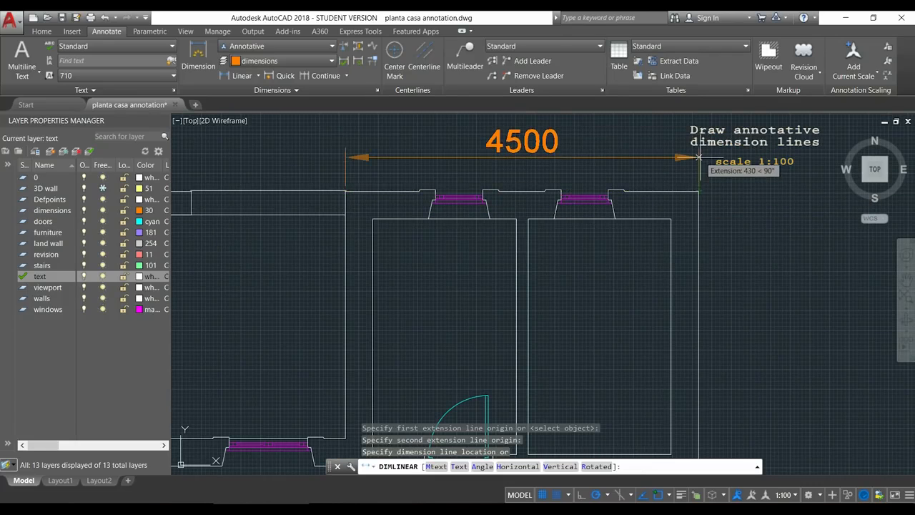
pyautogui.click(698, 157)
pyautogui.scroll(-4, 715, 221)
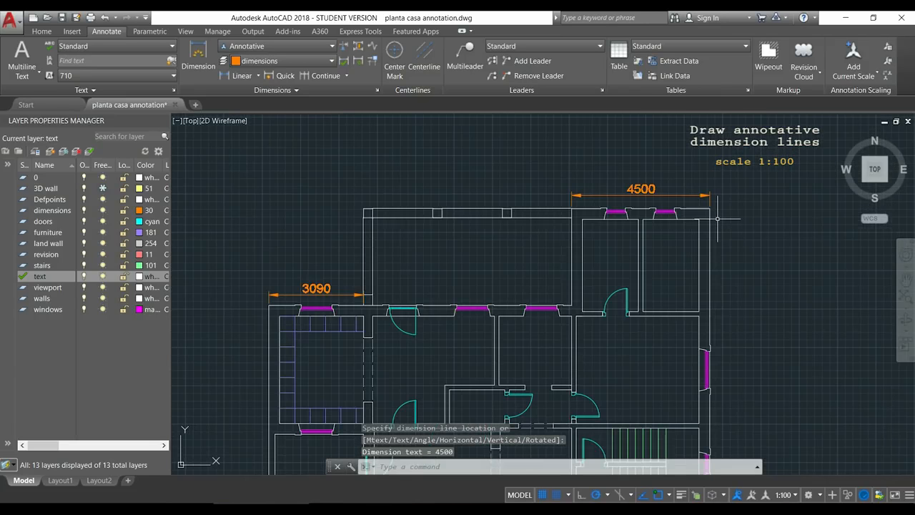
pyautogui.scroll(-2, 717, 220)
pyautogui.moveTo(732, 267); pyautogui.dragTo(607, 186, button='middle')
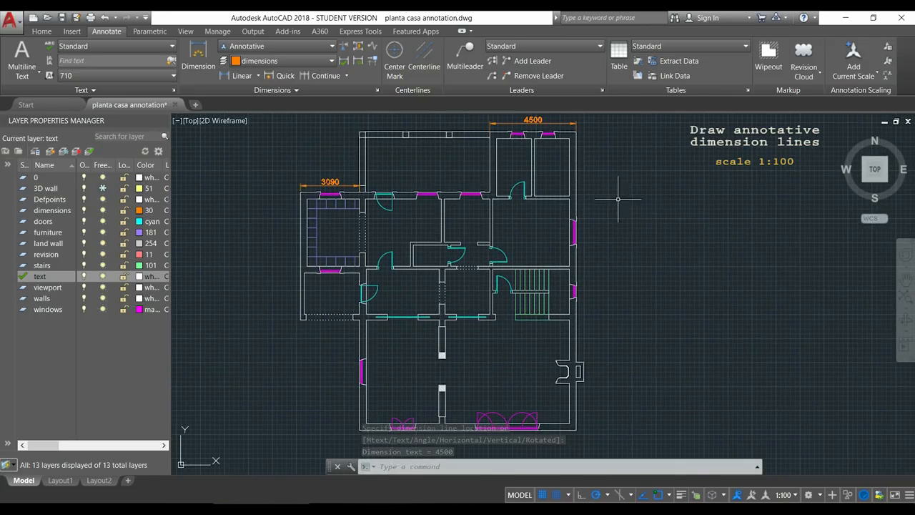
# - Check how the annotative dimensions look on the Layout1 sheet, and return to model space
pyautogui.press('Escape')
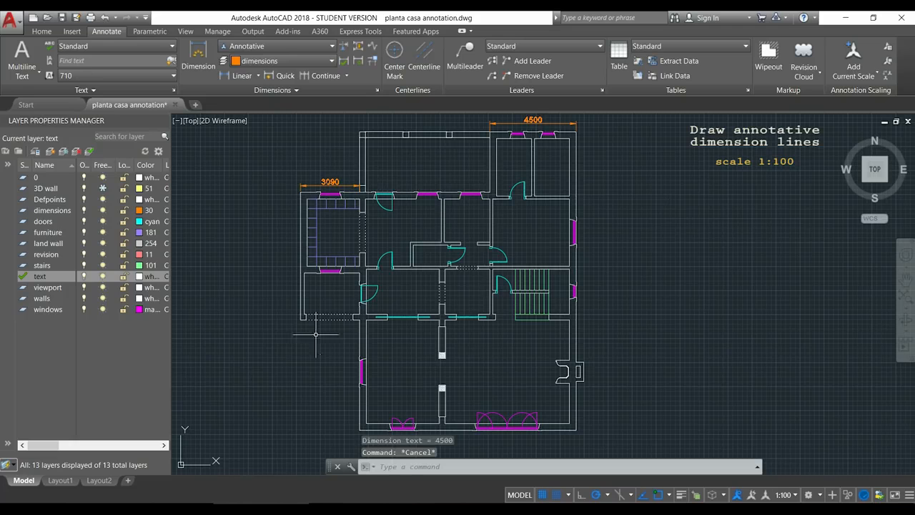
pyautogui.click(61, 480)
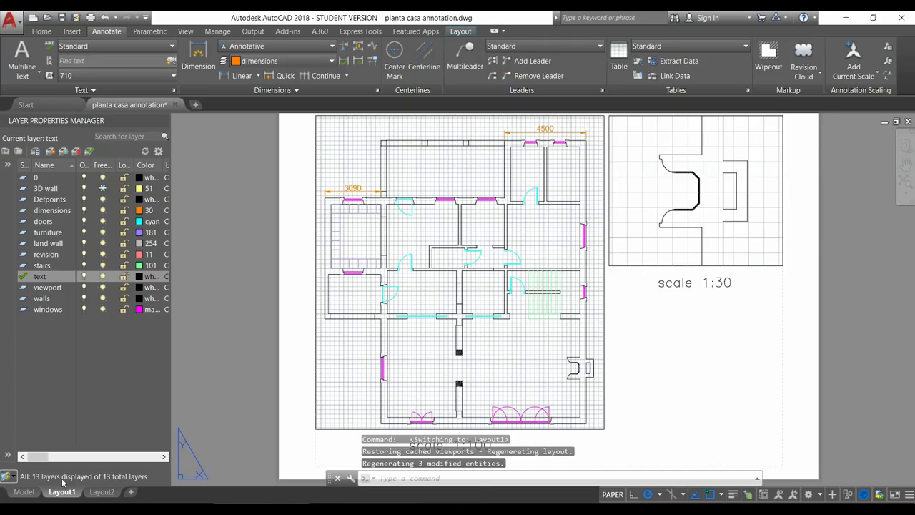
pyautogui.click(29, 494)
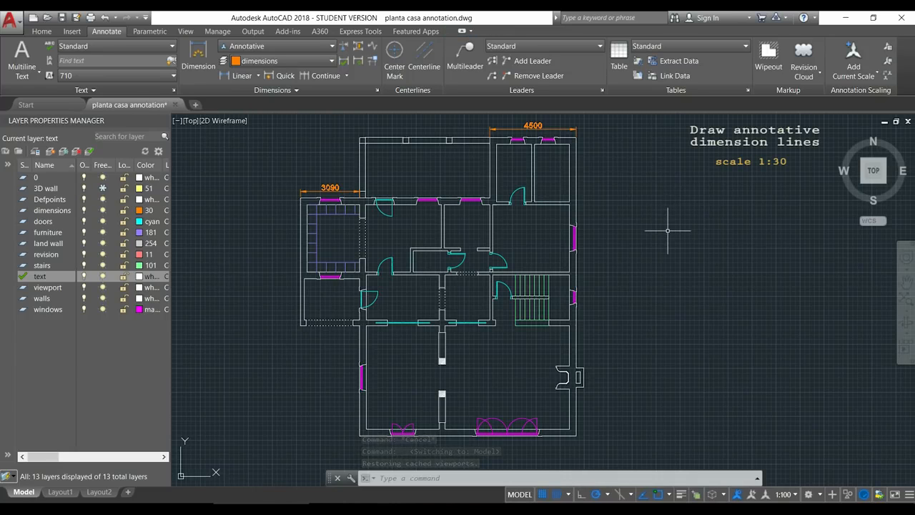
# - Set the annotation scale to 1:30 for detailing the fireplace on the plan's right outer wall
pyautogui.moveTo(668, 255); pyautogui.dragTo(560, 149, button='middle')
pyautogui.scroll(2, 541, 191)
pyautogui.scroll(5, 486, 271)
pyautogui.moveTo(456, 246); pyautogui.dragTo(504, 240, button='middle')
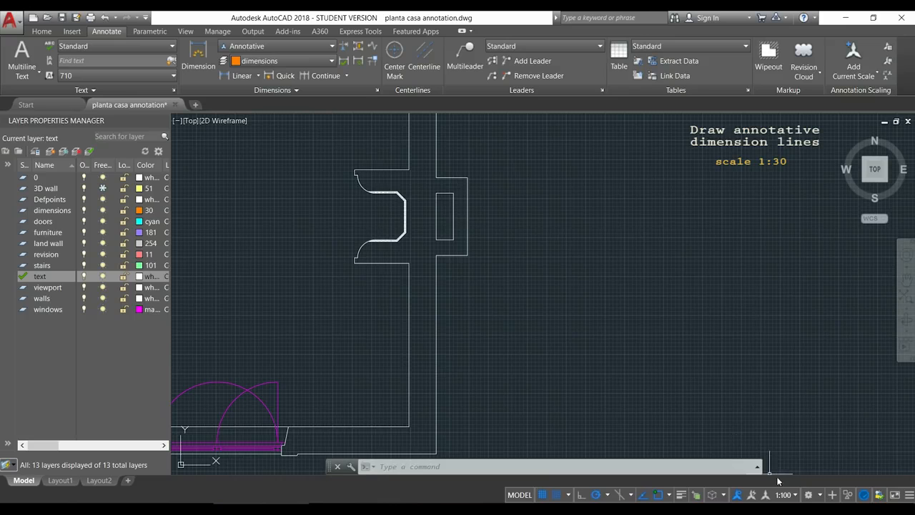
pyautogui.click(794, 494)
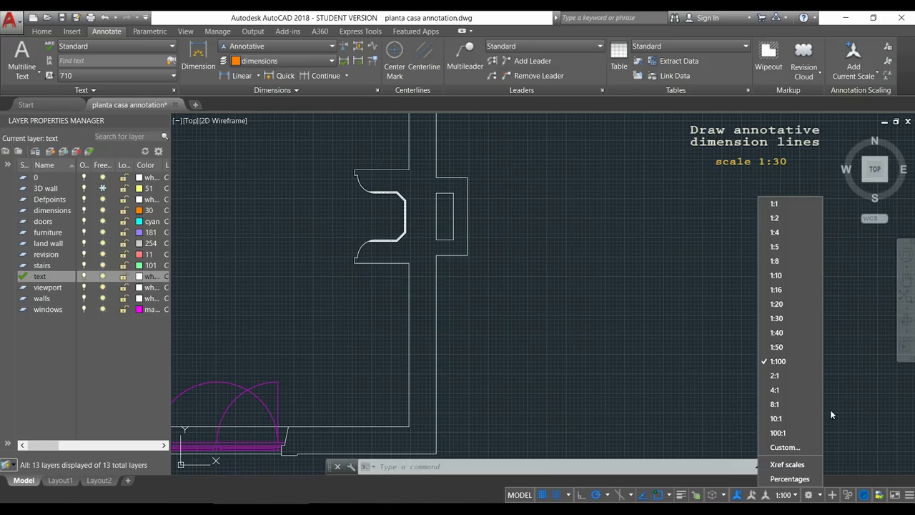
pyautogui.click(792, 318)
# - Add a linear dimension along the fireplace's upper edge, from its inner corner to the wall face, placing the dimension line above it
pyautogui.write('dimlin')
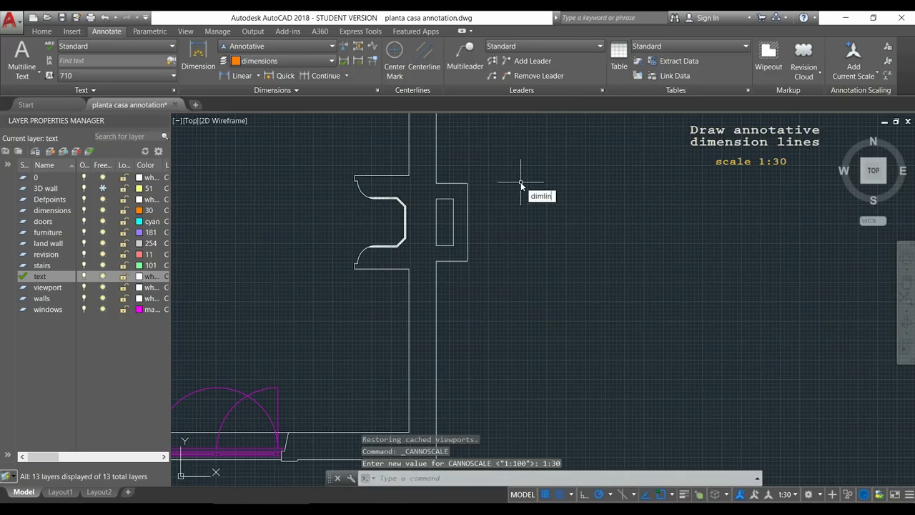
pyautogui.press('Return')
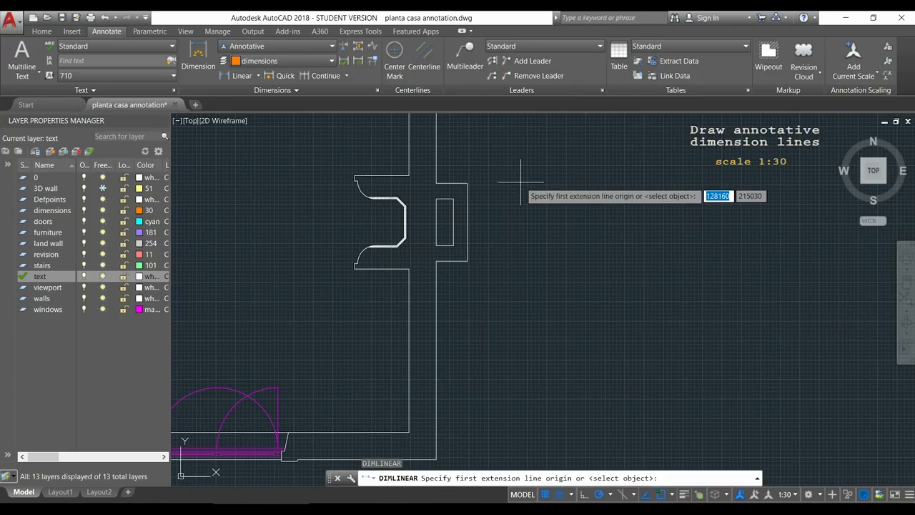
pyautogui.scroll(2, 357, 175)
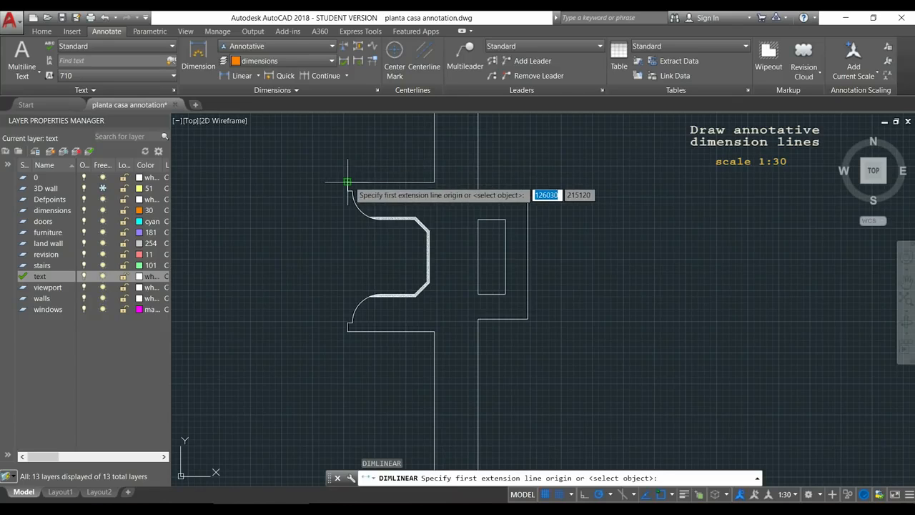
pyautogui.click(347, 182)
pyautogui.click(435, 182)
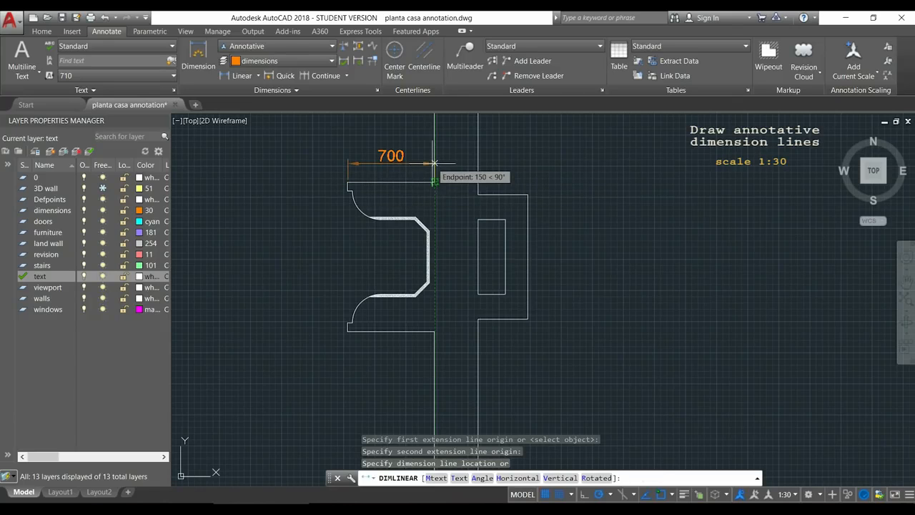
pyautogui.click(433, 163)
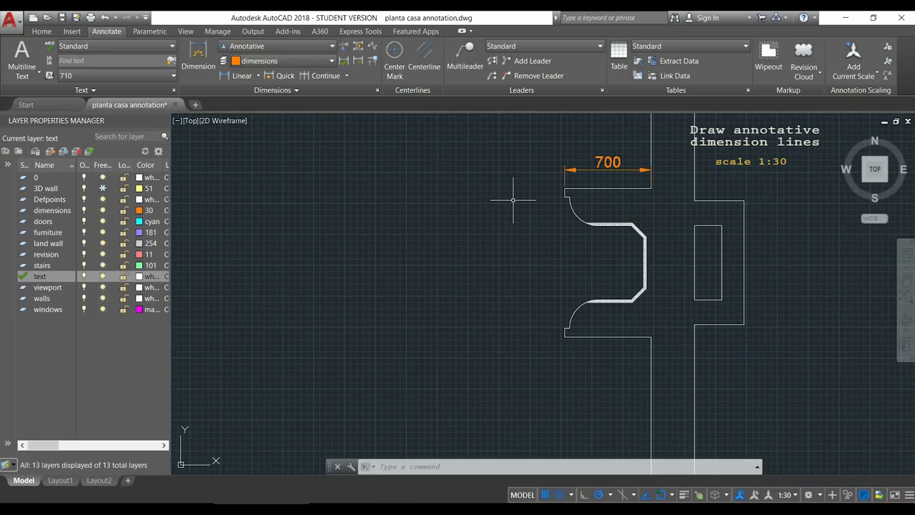
# - Dimension the upper edge of the chimney projection from the outer wall face to its outer corner, placing the dimension line above it
pyautogui.press('Return')
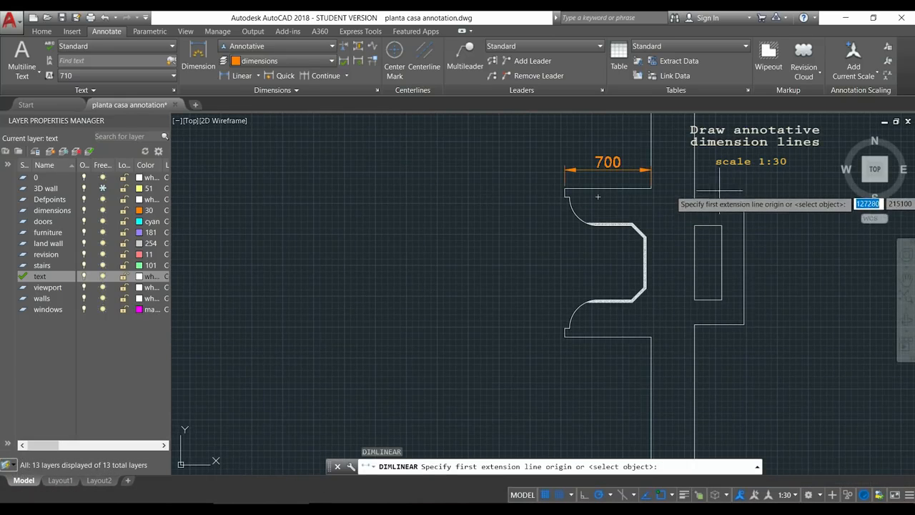
pyautogui.click(694, 201)
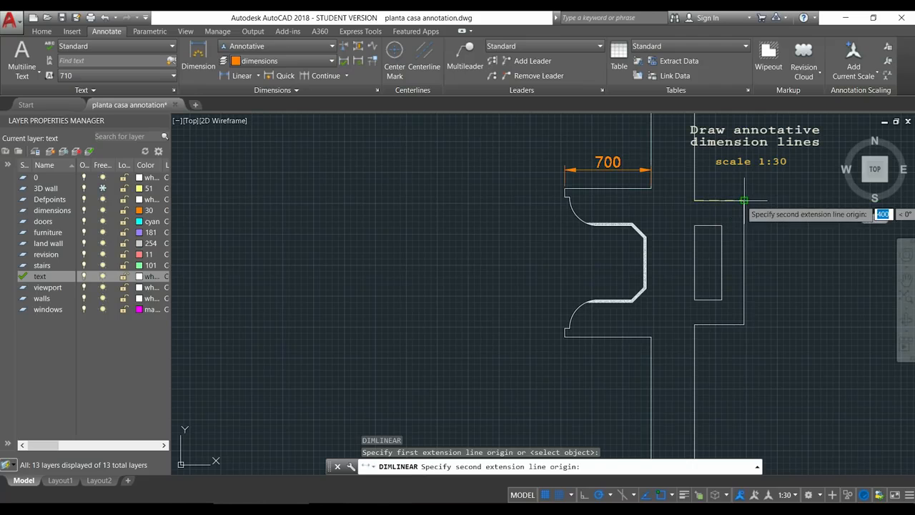
pyautogui.click(744, 201)
pyautogui.click(744, 185)
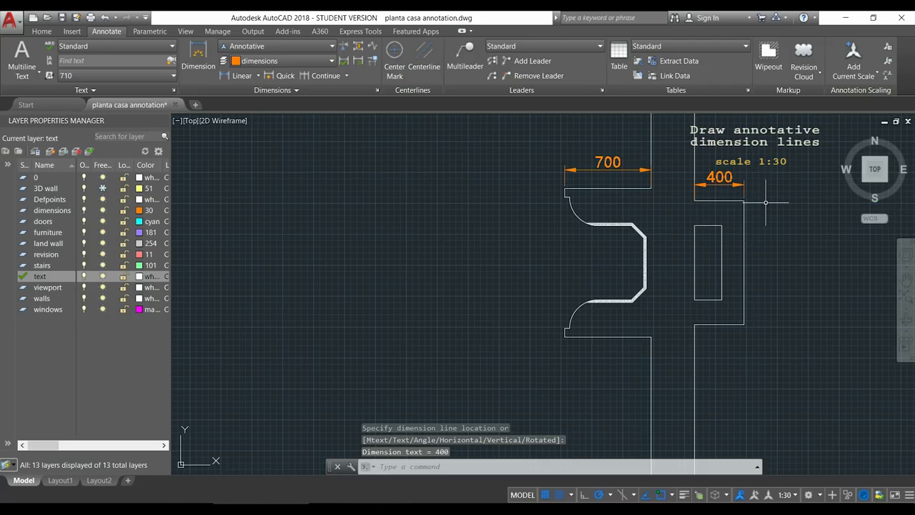
# - Add a vertical linear dimension along the chimney projection's outer side, spanning both outer corners, with the dimension line outside the building
pyautogui.press('Return')
pyautogui.click(744, 200)
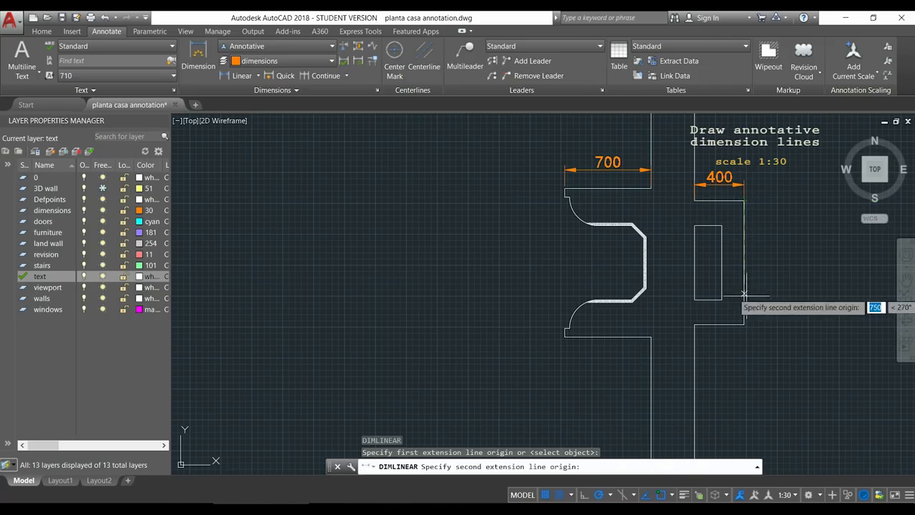
pyautogui.click(744, 324)
pyautogui.click(769, 326)
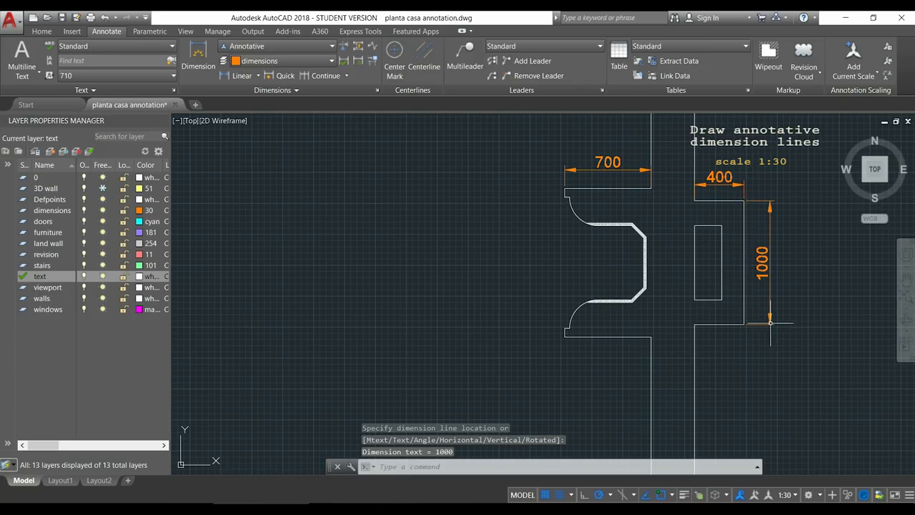
# - Compare the fireplace dimensions with those of the whole plan, and check them on the Layout1 sheet
pyautogui.scroll(-5, 834, 283)
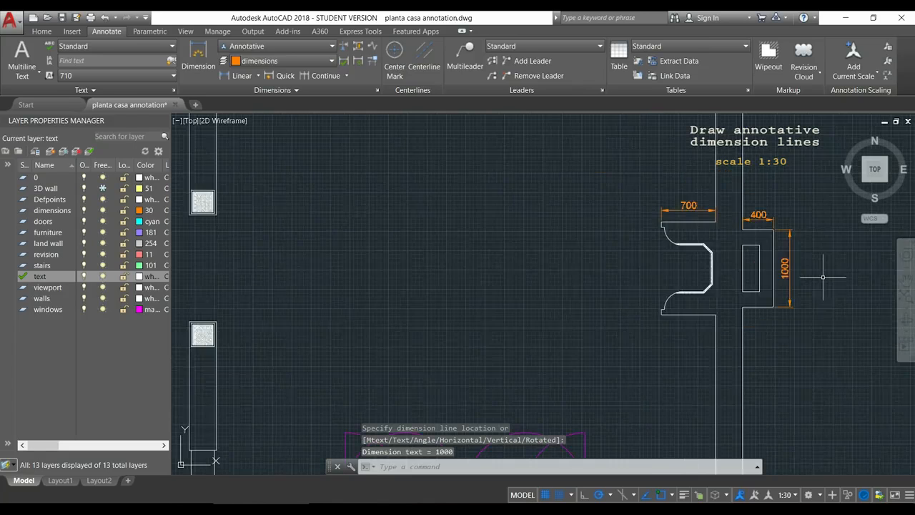
pyautogui.scroll(-4, 707, 209)
pyautogui.moveTo(710, 192); pyautogui.dragTo(577, 250, button='middle')
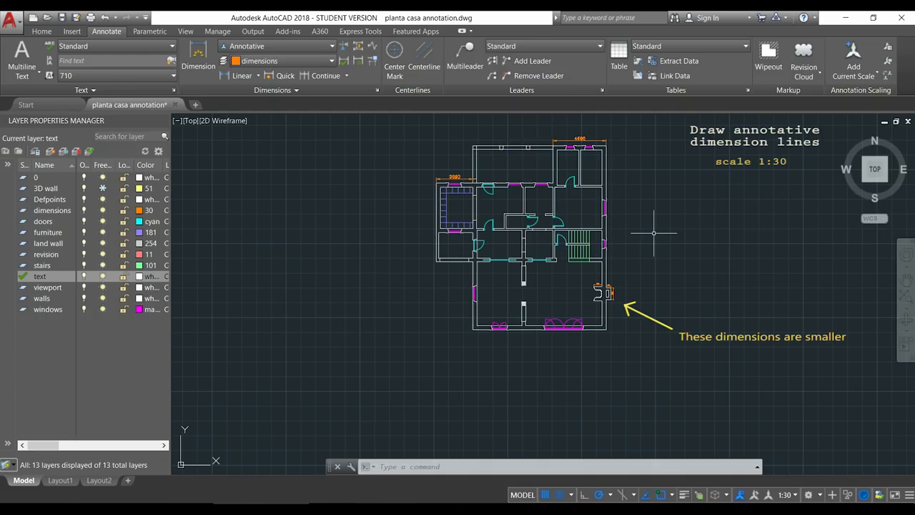
pyautogui.click(63, 486)
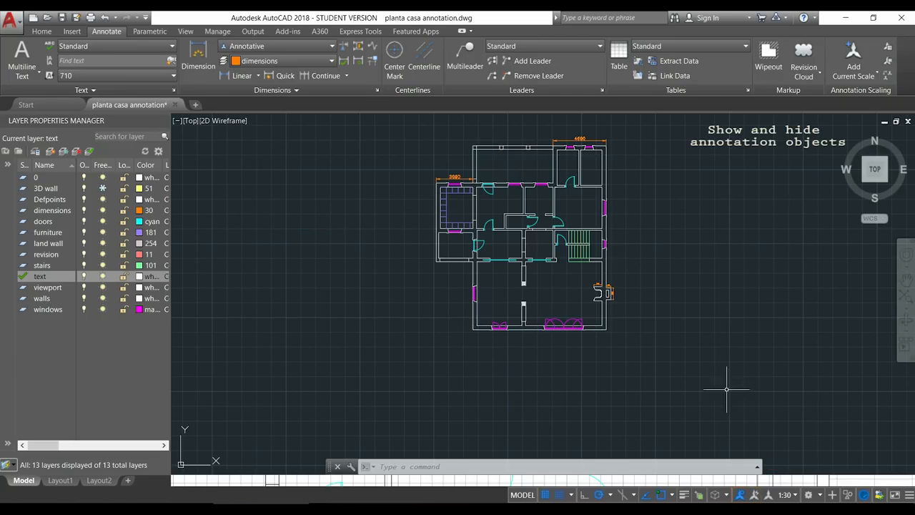
# - Turn off the display of annotative objects for non-current scales and set the annotation scale to 1:100
pyautogui.click(740, 494)
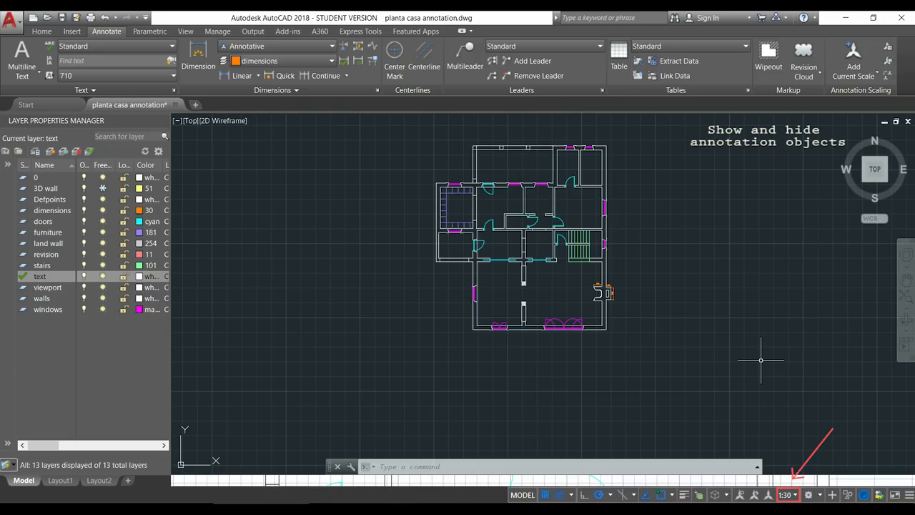
pyautogui.click(795, 495)
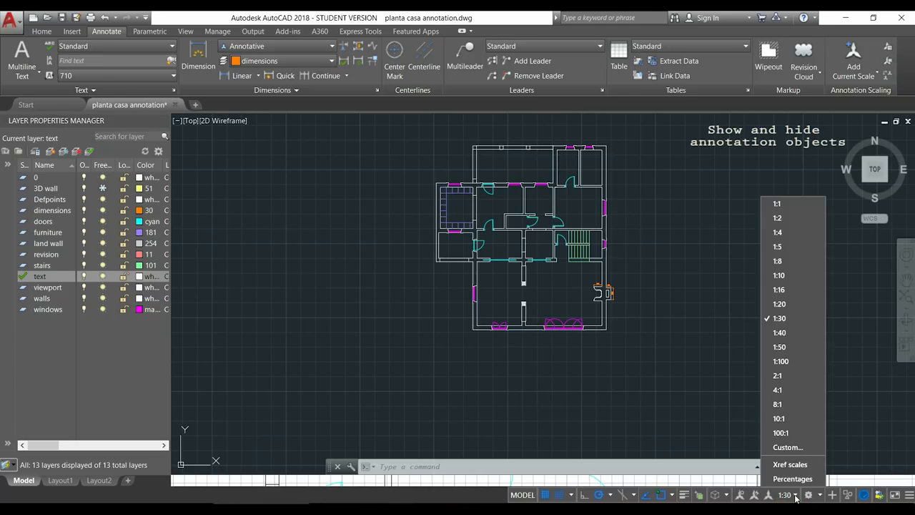
pyautogui.click(799, 360)
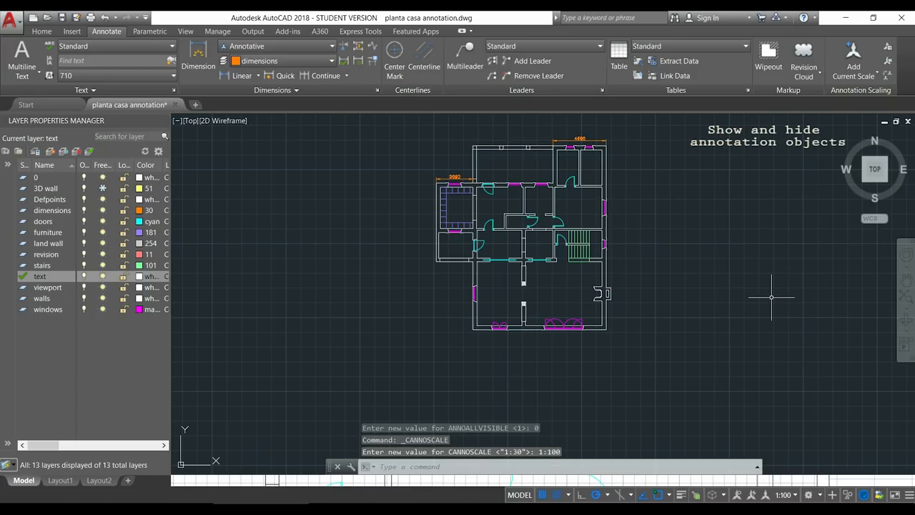